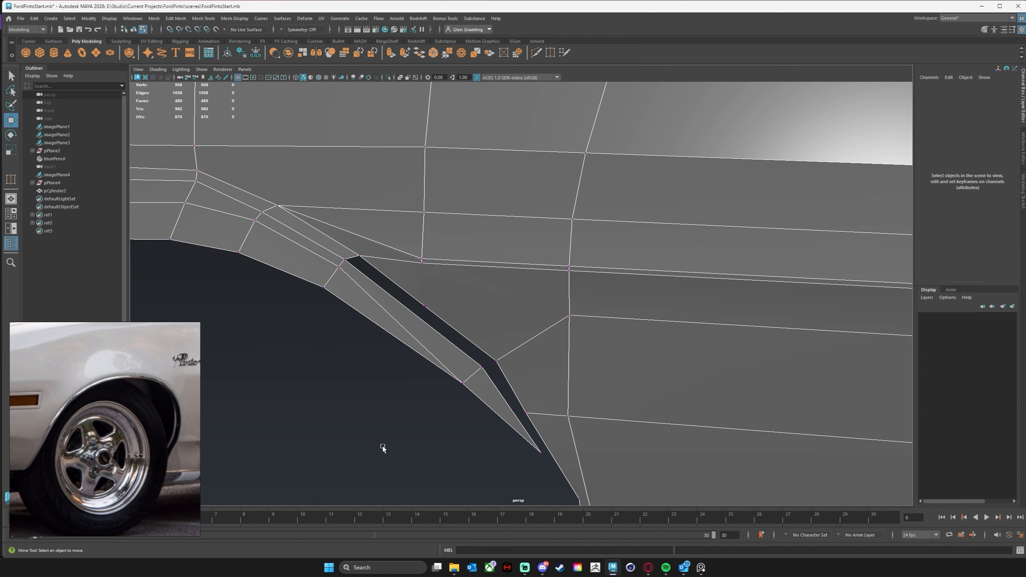
Weld the stray vertex on the upper border of the wheel-arch gap to the corner vertex further down with Target Weld
{"action": "left_click", "coordinate": [424, 305]}
{"action": "left_click", "coordinate": [551, 52]}
{"action": "left_click_drag", "start_coordinate": [425, 307], "coordinate": [496, 360]}
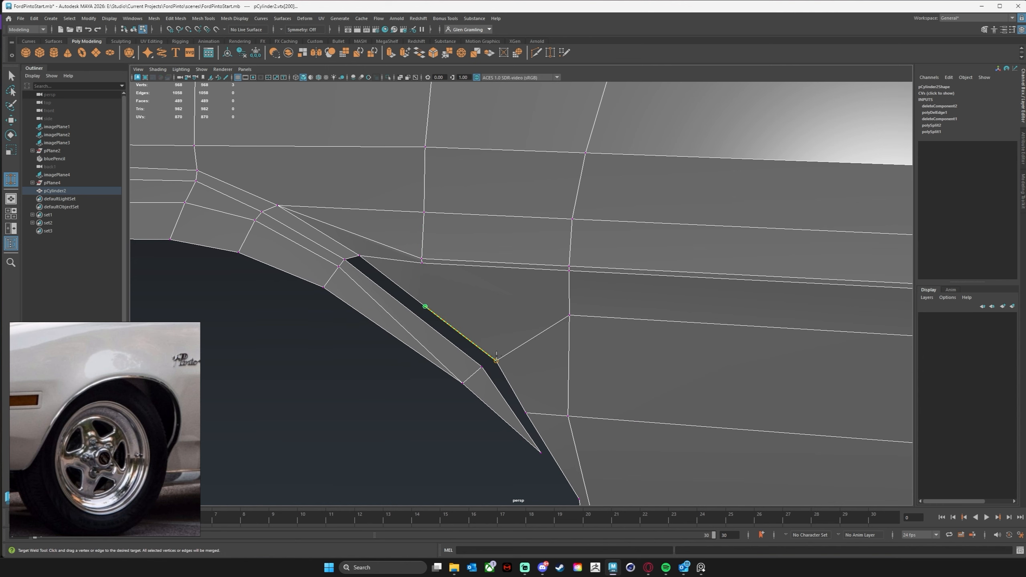
Bridge the two long opposite edges of the gap between the wheel-arch lip and the fender
{"action": "left_click_drag", "start_coordinate": [450, 413], "coordinate": [445, 422], "text": "alt"}
{"action": "key", "text": "w"}
{"action": "left_click_drag", "start_coordinate": [444, 319], "coordinate": [433, 340]}
{"action": "left_click_drag", "start_coordinate": [433, 341], "coordinate": [441, 344], "text": "alt"}
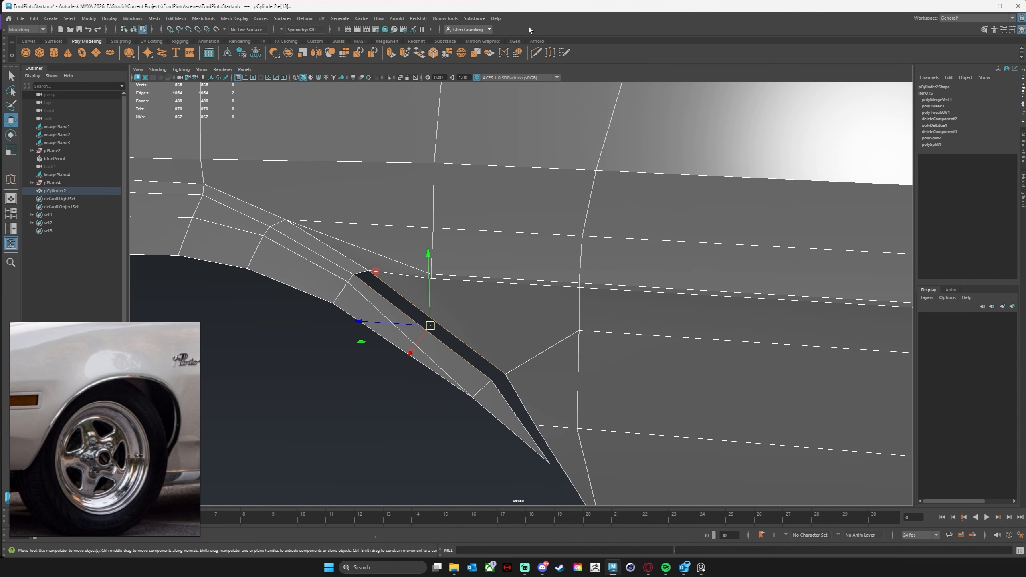
{"action": "left_click", "coordinate": [419, 53]}
Cut an edge from the arch border to the nearby fender vertex and delete the short horizontal edge it replaces
{"action": "middle_click_drag", "start_coordinate": [546, 431], "coordinate": [474, 286], "text": "alt"}
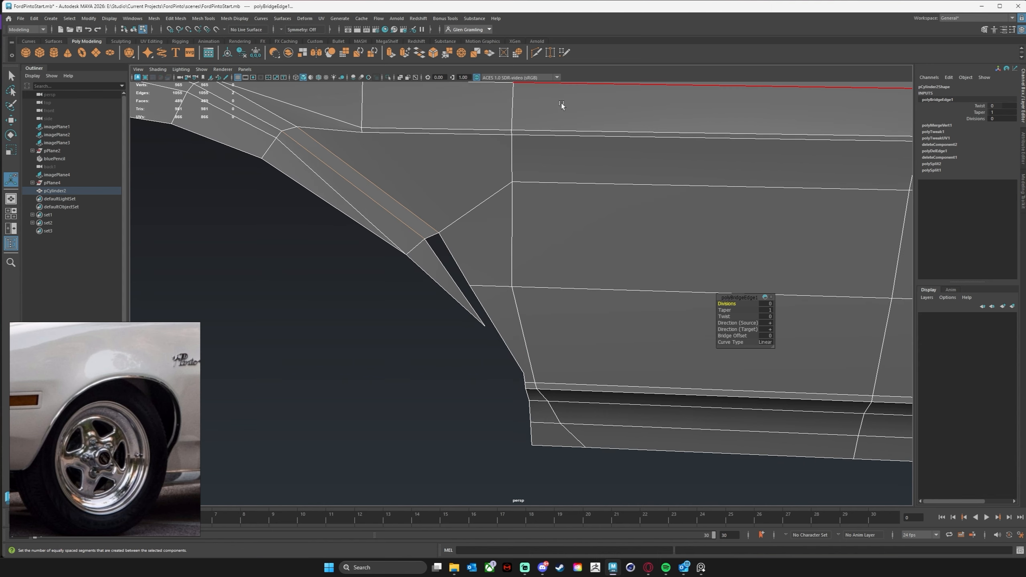
{"action": "left_click", "coordinate": [535, 52]}
{"action": "left_click", "coordinate": [486, 319]}
{"action": "left_click", "coordinate": [505, 287]}
{"action": "key", "text": "w"}
{"action": "left_click", "coordinate": [491, 286]}
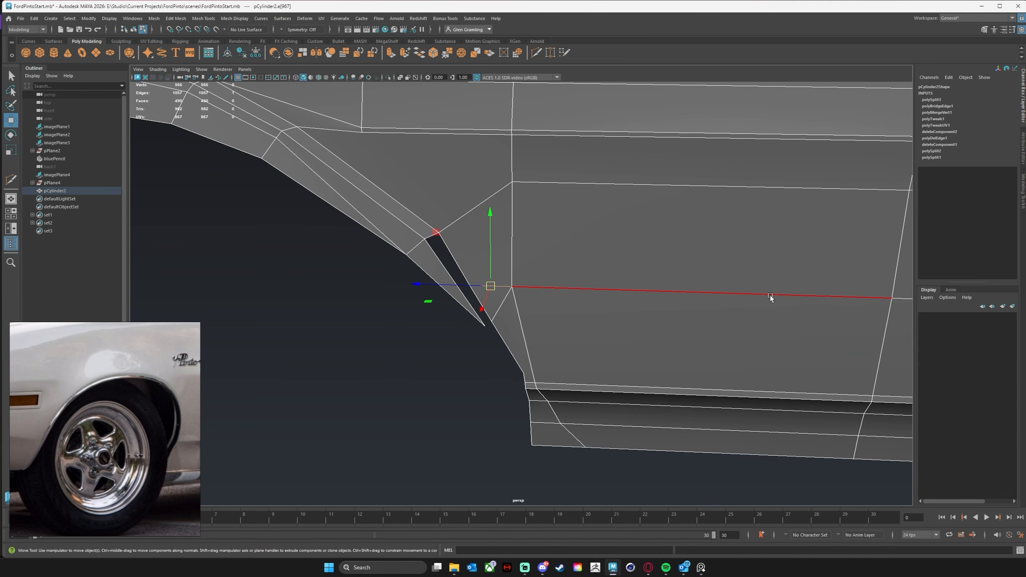
{"action": "key", "text": "ctrl+Delete"}
Bridge the edges of the remaining triangular gap at the rear end of the wheel-arch lip
{"action": "left_click_drag", "start_coordinate": [473, 283], "coordinate": [450, 288]}
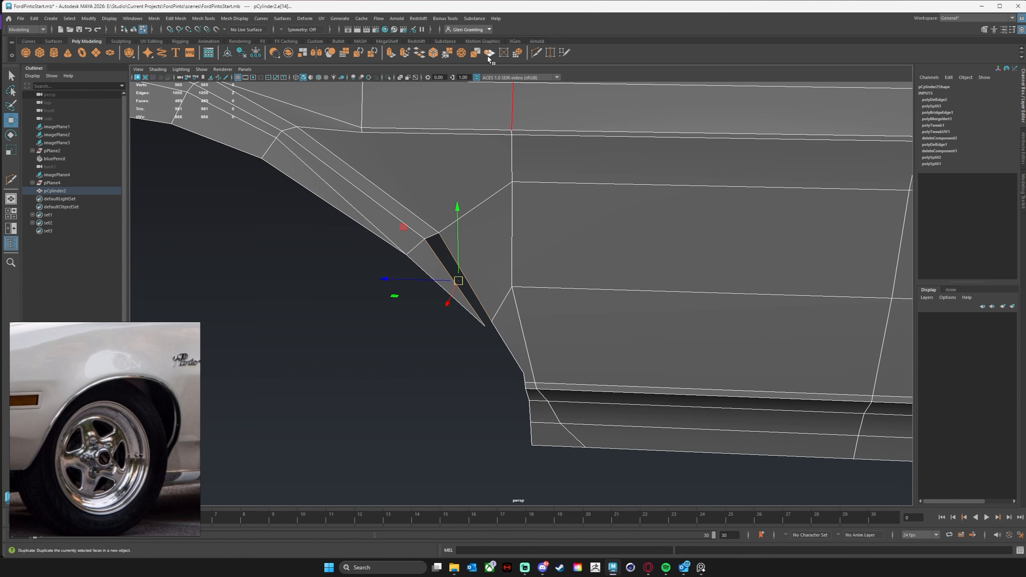
{"action": "left_click", "coordinate": [419, 53]}
{"action": "left_click_drag", "start_coordinate": [314, 344], "coordinate": [385, 354], "text": "alt"}
{"action": "left_click", "coordinate": [428, 340]}
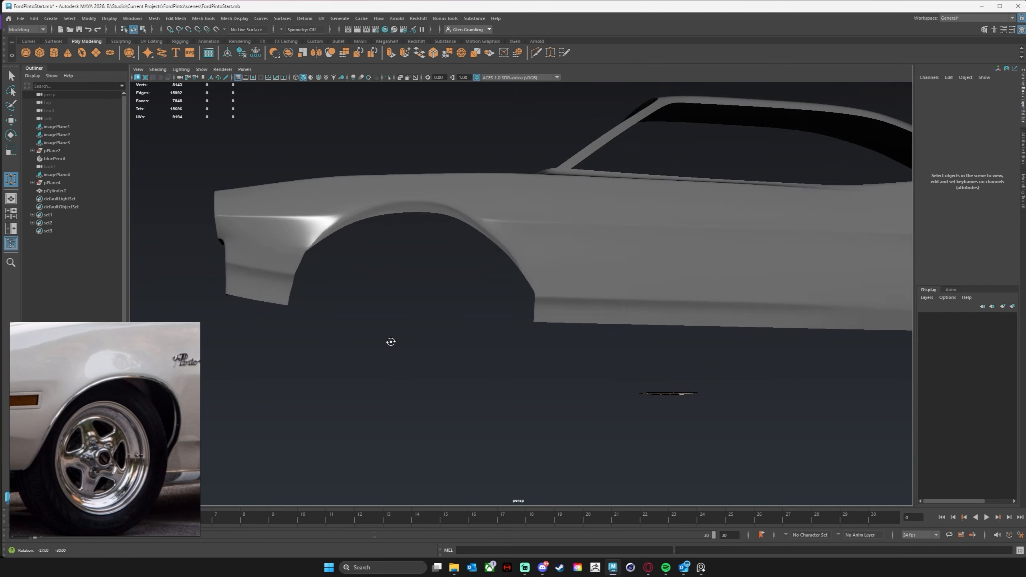
Inspect the fender with and without smooth preview and compare its wheel arch with the side reference image
{"action": "left_click_drag", "start_coordinate": [484, 231], "coordinate": [565, 338], "text": "alt"}
{"action": "key", "text": "w"}
{"action": "left_click", "coordinate": [476, 278]}
{"action": "key", "text": "1"}
{"action": "key", "text": "3"}
{"action": "left_click", "coordinate": [468, 332]}
{"action": "key", "text": "space"}
{"action": "key", "text": "space"}
{"action": "right_click_drag", "start_coordinate": [680, 353], "coordinate": [787, 351], "text": "alt"}
{"action": "middle_click_drag", "start_coordinate": [787, 351], "coordinate": [644, 321], "text": "alt"}
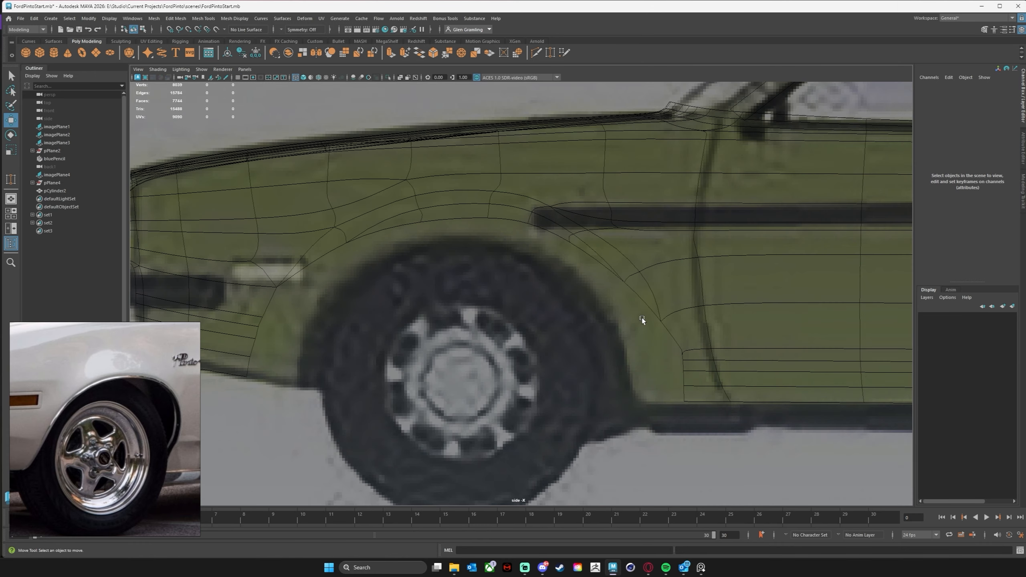
{"action": "left_click", "coordinate": [572, 279]}
{"action": "left_click_drag", "start_coordinate": [573, 280], "coordinate": [665, 355]}
{"action": "key", "text": "1"}
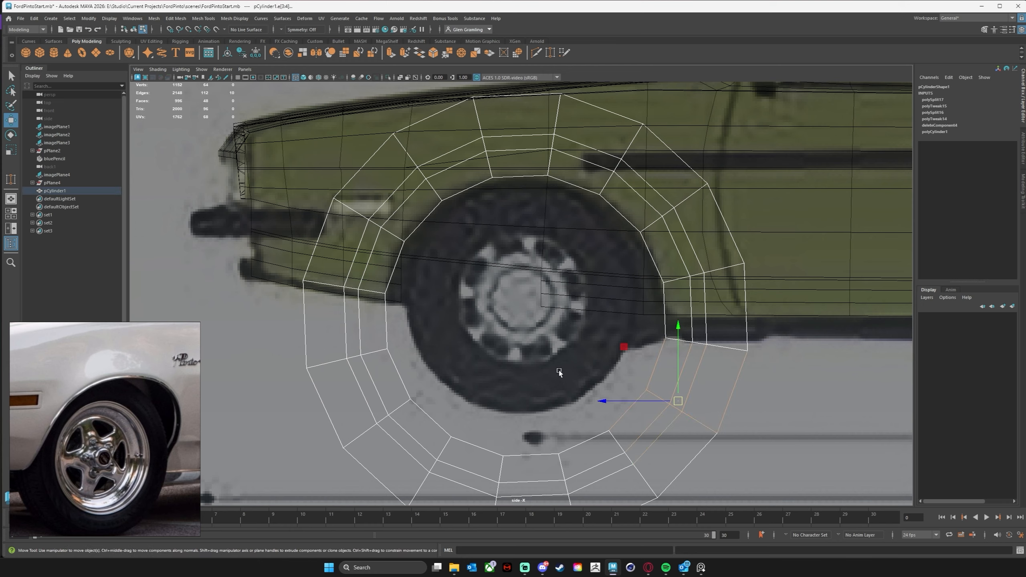
Adjust the wheel-arch ring inward toward the car's side in the front view
{"action": "key", "text": "space"}
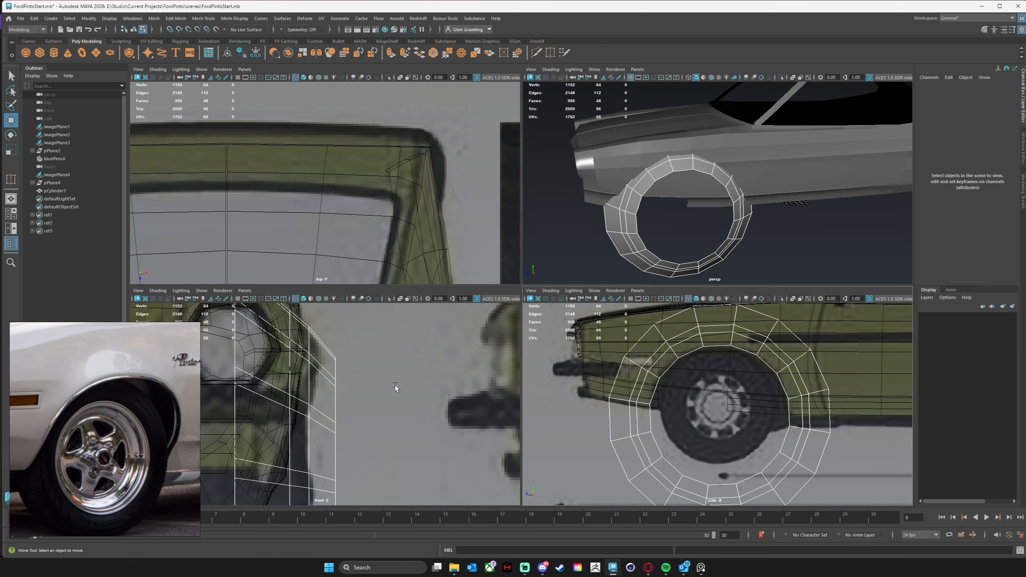
{"action": "key", "text": "space"}
{"action": "middle_click_drag", "start_coordinate": [599, 333], "coordinate": [589, 270], "text": "alt"}
{"action": "scroll", "coordinate": [574, 307], "scroll_direction": "down", "scroll_amount": 2}
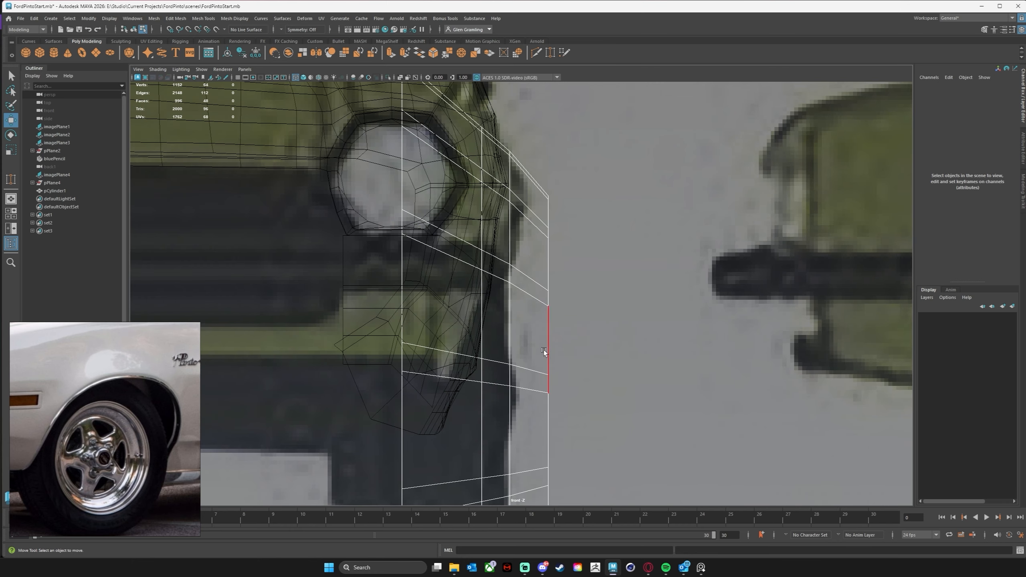
{"action": "right_click_drag", "start_coordinate": [546, 314], "coordinate": [580, 302]}
{"action": "left_click", "coordinate": [554, 357]}
{"action": "left_click", "coordinate": [549, 362]}
{"action": "left_click_drag", "start_coordinate": [554, 429], "coordinate": [532, 429]}
Scale the ring uniformly and align it with the front tire in the side view at Y 27.56, Z 128.22
{"action": "key", "text": "space"}
{"action": "key", "text": "space"}
{"action": "key", "text": "r"}
{"action": "mouse_move", "coordinate": [526, 320]}
{"action": "left_mouse_down"}
{"action": "mouse_move", "coordinate": [500, 335]}
{"action": "mouse_move", "coordinate": [510, 327]}
{"action": "left_mouse_up"}
{"action": "key", "text": "w"}
{"action": "left_click_drag", "start_coordinate": [526, 243], "coordinate": [527, 247]}
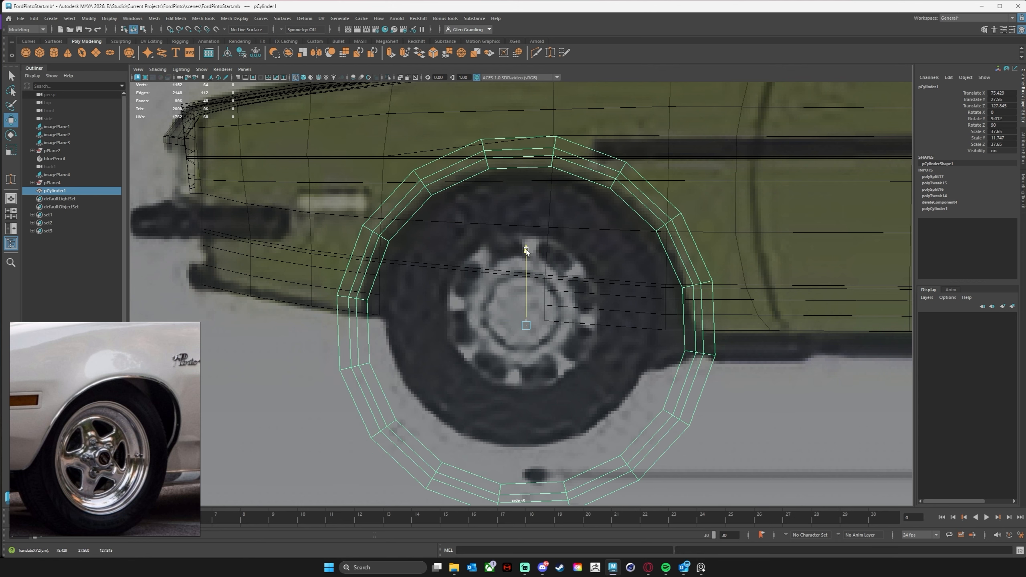
{"action": "left_click_drag", "start_coordinate": [487, 324], "coordinate": [484, 324]}
Check the ring's position against the car body in the front and perspective views
{"action": "key", "text": "space"}
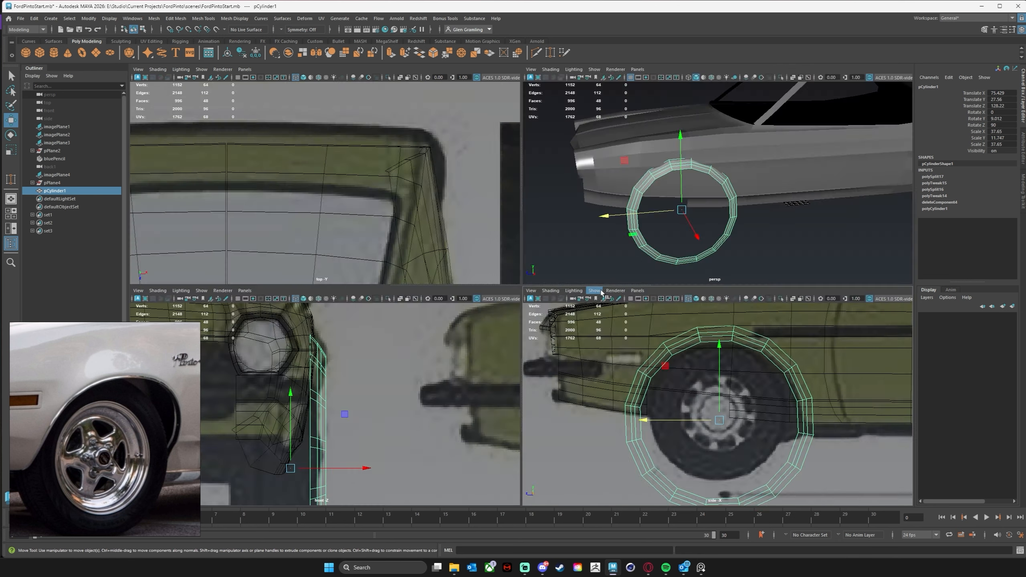
{"action": "key", "text": "space"}
{"action": "middle_click_drag", "start_coordinate": [496, 184], "coordinate": [496, 153], "text": "alt"}
{"action": "scroll", "coordinate": [504, 175], "scroll_direction": "down", "scroll_amount": 1}
{"action": "key", "text": "space"}
{"action": "key", "text": "space"}
{"action": "key", "text": "r"}
{"action": "left_click", "coordinate": [486, 345]}
{"action": "left_click", "coordinate": [497, 350]}
{"action": "left_click_drag", "start_coordinate": [497, 350], "coordinate": [507, 378], "text": "alt"}
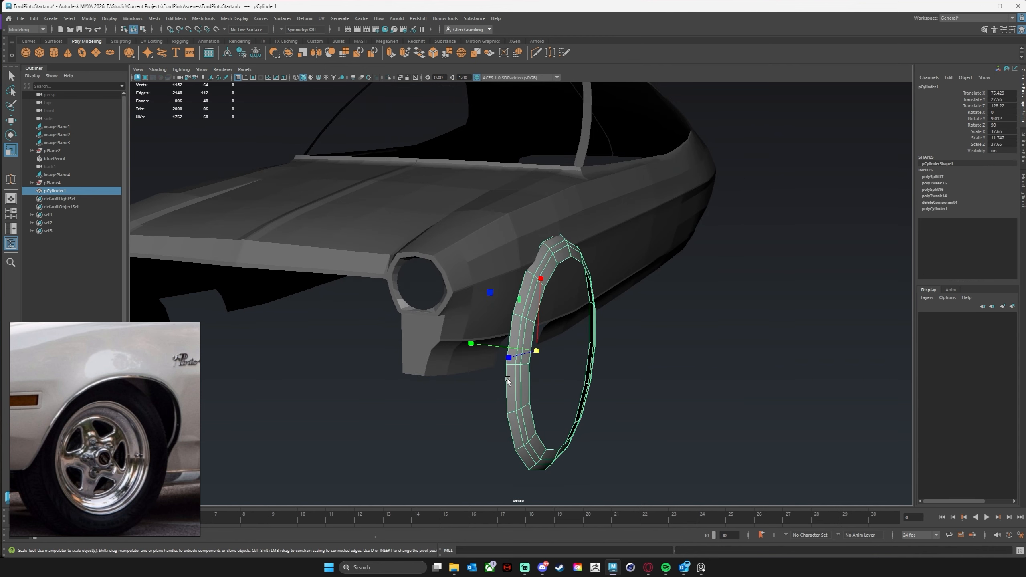
Select the ring's edge loop nearest the car and move it inward toward the body
{"action": "right_click_drag", "start_coordinate": [509, 340], "coordinate": [510, 315]}
{"action": "left_click", "coordinate": [503, 392]}
{"action": "double_click", "coordinate": [503, 392]}
{"action": "left_click_drag", "start_coordinate": [503, 392], "coordinate": [544, 404], "text": "alt"}
{"action": "key", "text": "w"}
{"action": "left_click_drag", "start_coordinate": [612, 358], "coordinate": [521, 339]}
{"action": "key", "text": "r"}
{"action": "key", "text": "w"}
Select the ring's middle edge loop in the front view and scale it to adjust the ring's profile
{"action": "double_click", "coordinate": [556, 384]}
{"action": "left_click", "coordinate": [339, 284]}
{"action": "left_click_drag", "start_coordinate": [513, 282], "coordinate": [535, 313], "text": "alt"}
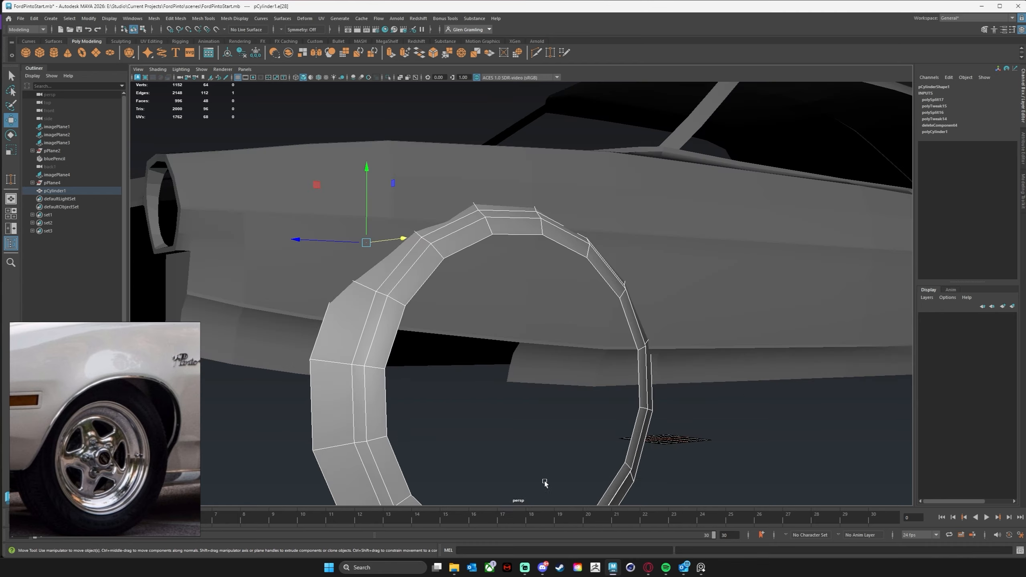
{"action": "key", "text": "space"}
{"action": "key", "text": "space"}
{"action": "middle_click_drag", "start_coordinate": [501, 305], "coordinate": [460, 336], "text": "alt"}
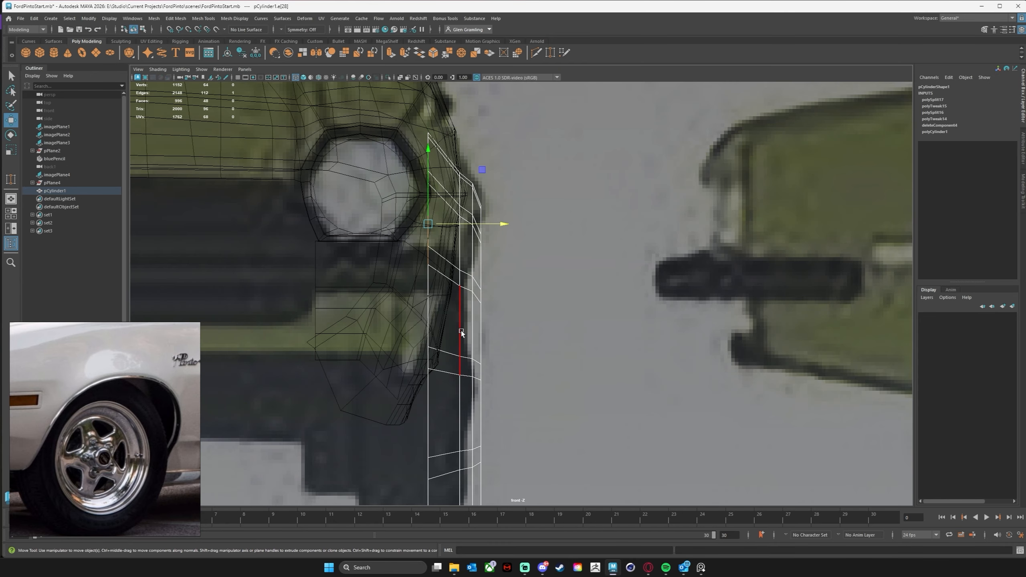
{"action": "double_click", "coordinate": [461, 337]}
{"action": "key", "text": "r"}
{"action": "left_click_drag", "start_coordinate": [459, 413], "coordinate": [470, 407]}
{"action": "left_click", "coordinate": [686, 276]}
Delete one of the ring's middle edge loops in the perspective view
{"action": "key", "text": "space"}
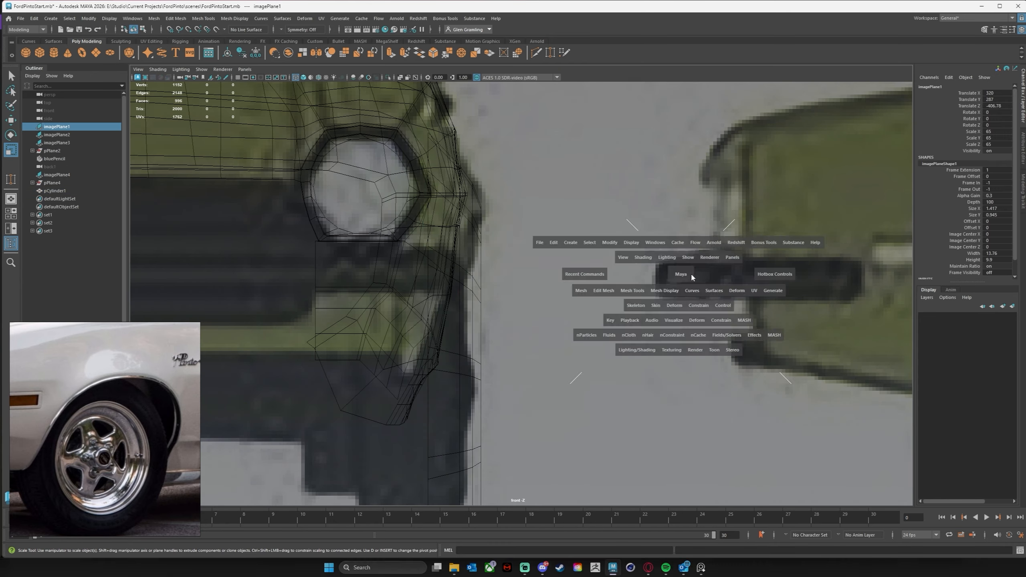
{"action": "key", "text": "space"}
{"action": "left_click", "coordinate": [505, 292]}
{"action": "left_click_drag", "start_coordinate": [426, 295], "coordinate": [510, 306], "text": "alt"}
{"action": "key", "text": "ctrl+Delete"}
{"action": "key", "text": "w"}
Delete the whole wheel-arch ring object
{"action": "left_click_drag", "start_coordinate": [669, 323], "coordinate": [606, 311], "text": "alt"}
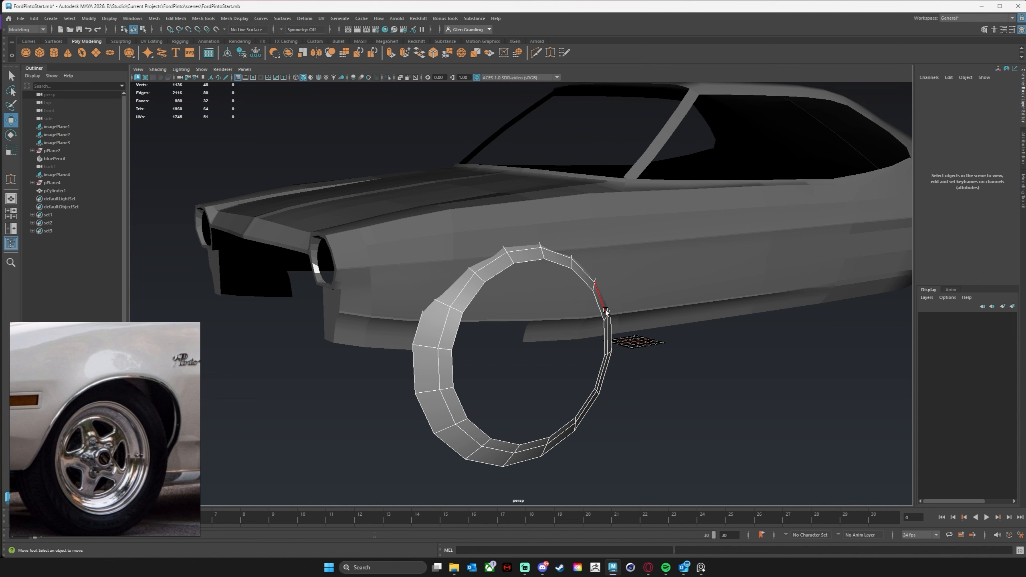
{"action": "right_click_drag", "start_coordinate": [593, 287], "coordinate": [622, 262]}
{"action": "left_click", "coordinate": [593, 287]}
{"action": "key", "text": "Delete"}
Create a polygon cylinder, move it beside the car to X 104.183 and scale it uniformly to 40.743
{"action": "left_click_drag", "start_coordinate": [525, 303], "coordinate": [573, 344], "text": "alt"}
{"action": "left_click", "coordinate": [53, 52]}
{"action": "left_click_drag", "start_coordinate": [521, 378], "coordinate": [627, 410]}
{"action": "key", "text": "r"}
{"action": "left_click_drag", "start_coordinate": [566, 391], "coordinate": [604, 360]}
Set the cylinder's Z rotation to 90 degrees
{"action": "key", "text": "e"}
{"action": "double_click", "coordinate": [1007, 126]}
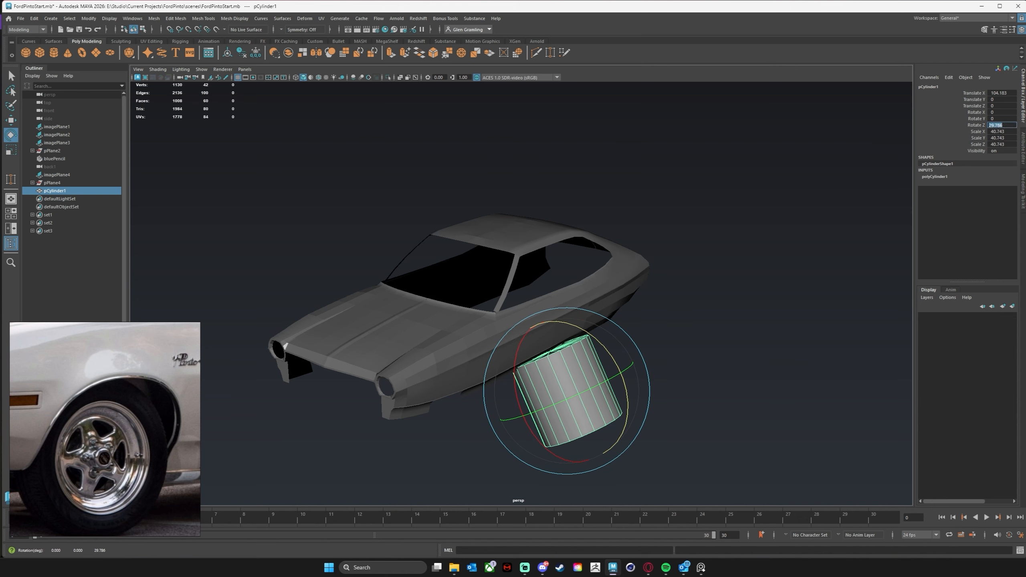
{"action": "type", "text": "90"}
{"action": "key", "text": "Return"}
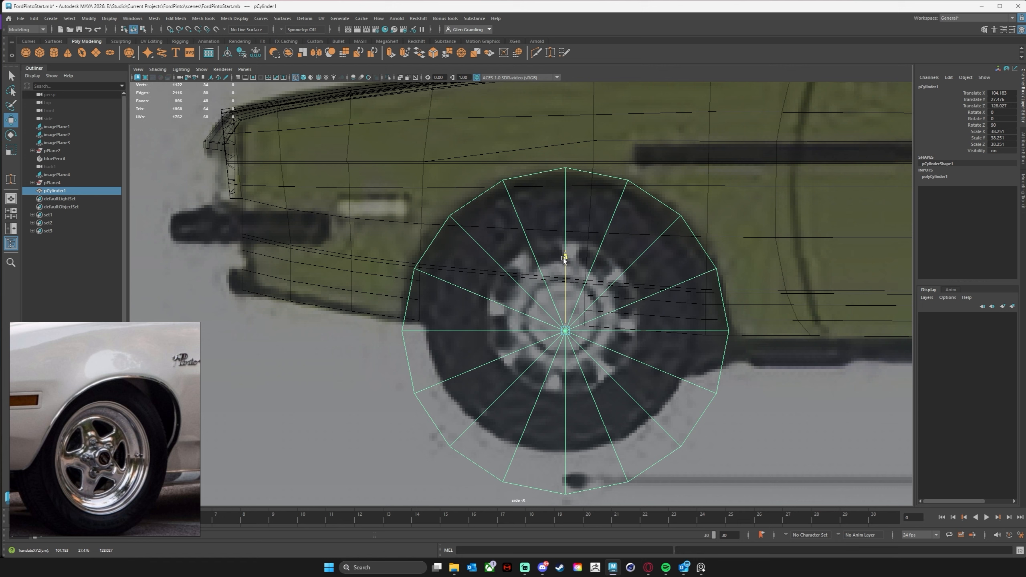
Scale the cylinder uniformly to 38.63 to fit the front wheel arch in the side reference image
{"action": "key", "text": "e"}
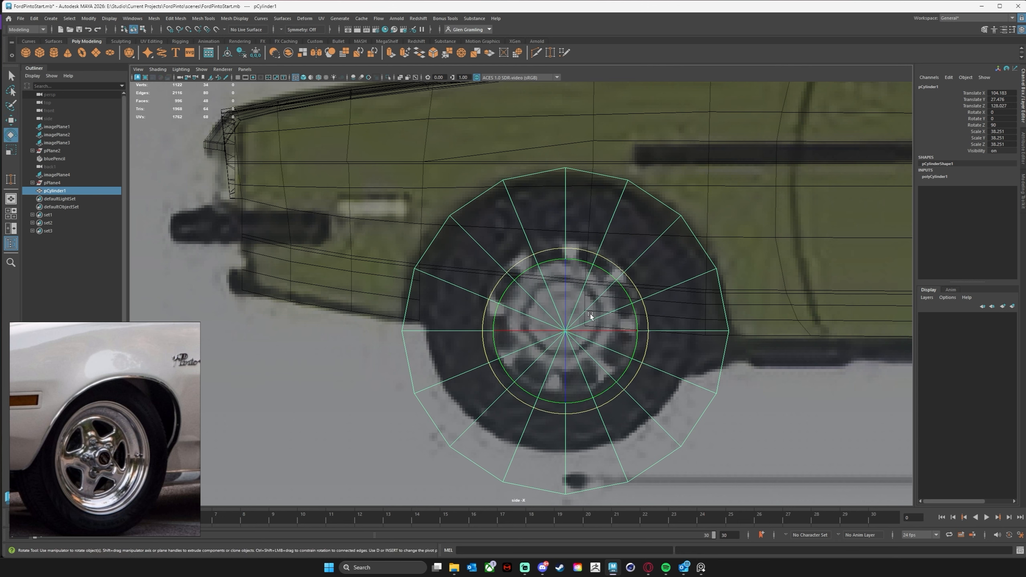
{"action": "key", "text": "r"}
{"action": "left_click_drag", "start_coordinate": [566, 330], "coordinate": [569, 330]}
{"action": "key", "text": "w"}
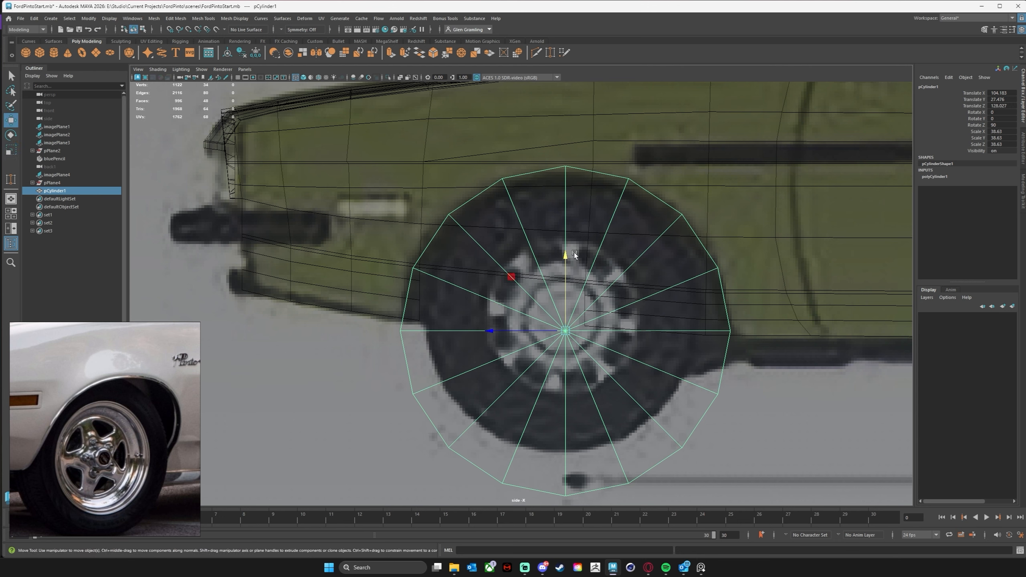
{"action": "left_click", "coordinate": [559, 269]}
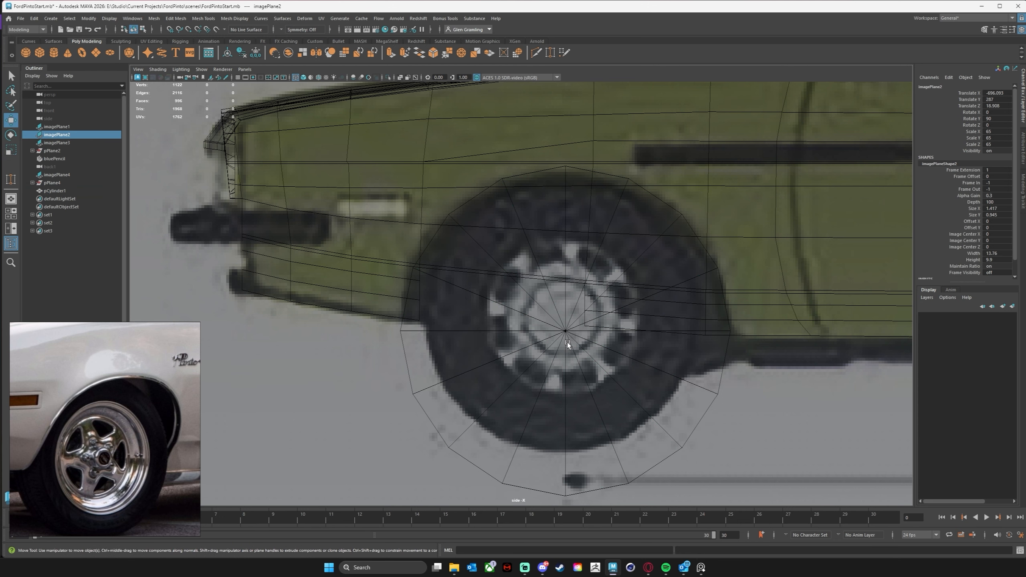
{"action": "key", "text": "ctrl+z"}
{"action": "left_click_drag", "start_coordinate": [566, 292], "coordinate": [567, 288]}
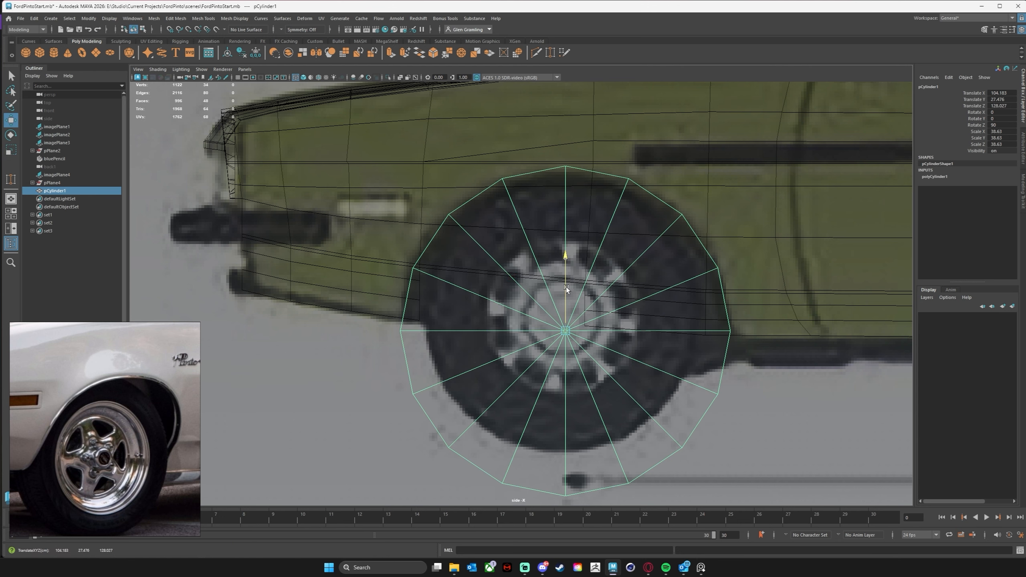